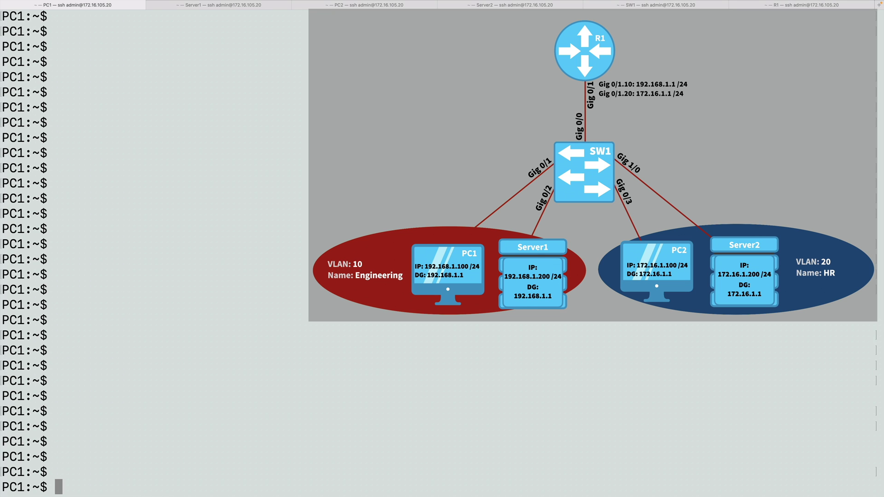
Ping Server2 at 172.16.1.200 from PC1, note the 100% packet loss, then switch to R1.
{"action": "type", "text": "ping 172.16."}
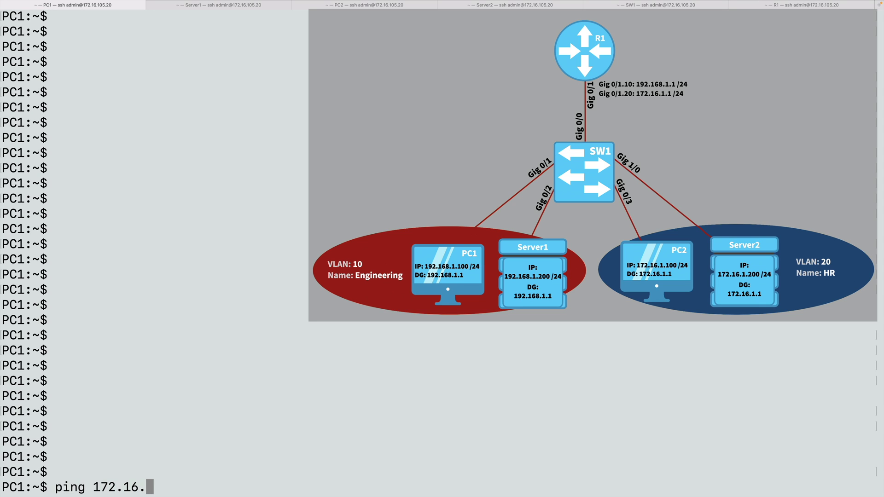
{"action": "type", "text": "1.200"}
{"action": "key", "text": "Return"}
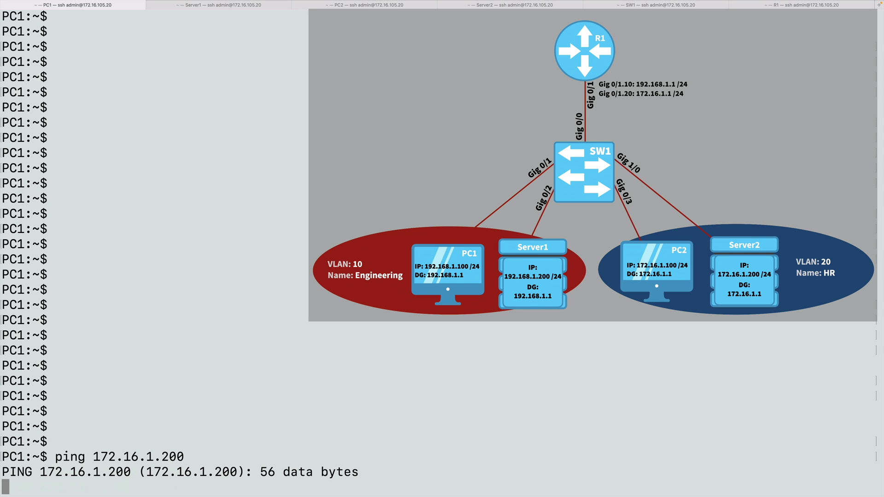
{"action": "key", "text": "ctrl+c"}
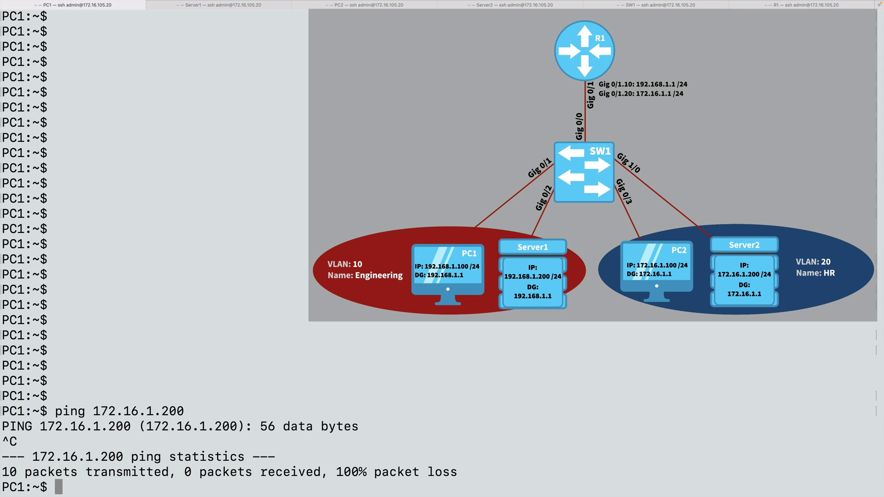
{"action": "left_click_drag", "start_coordinate": [337, 475], "coordinate": [456, 477]}
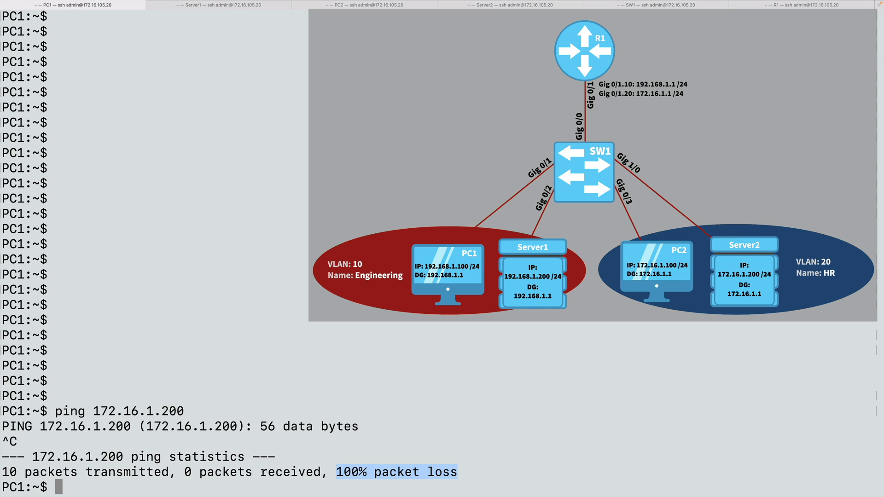
{"action": "key", "text": "super+6"}
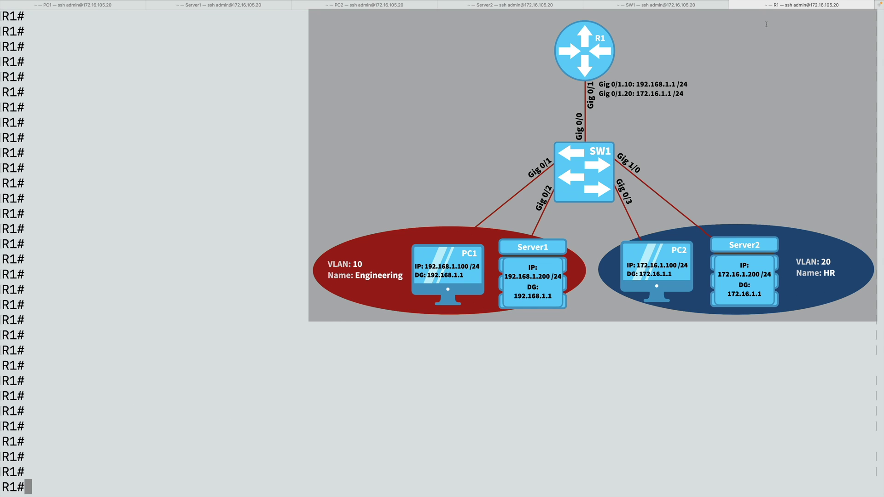
From conf term on R1, bring up interface Gig 0/1 with no shutdown.
{"action": "type", "text": "conf term"}
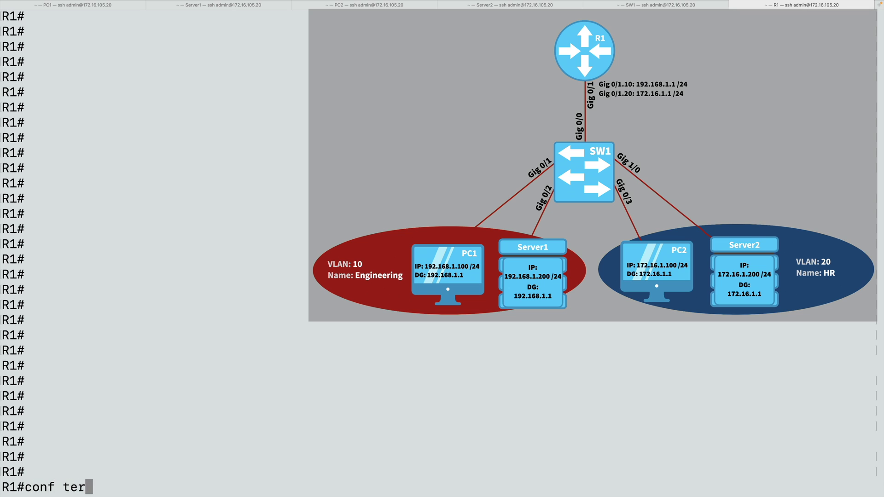
{"action": "key", "text": "Return"}
{"action": "type", "text": "int "}
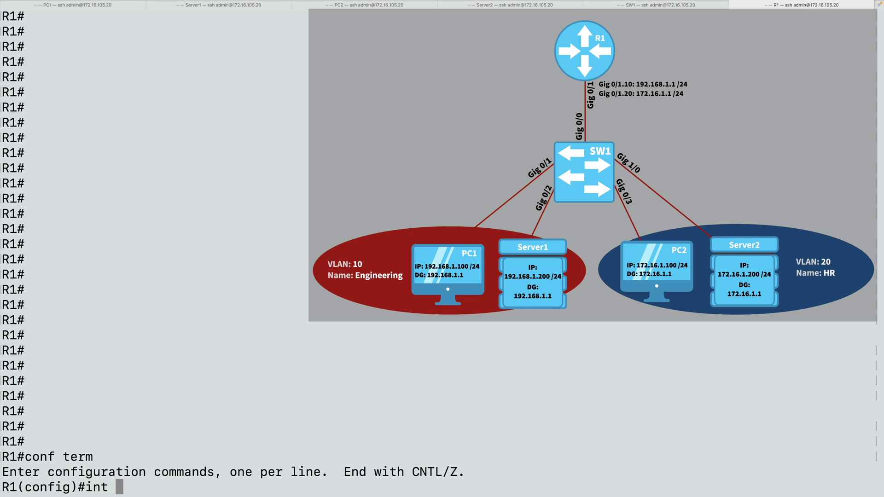
{"action": "type", "text": "gig 0/1"}
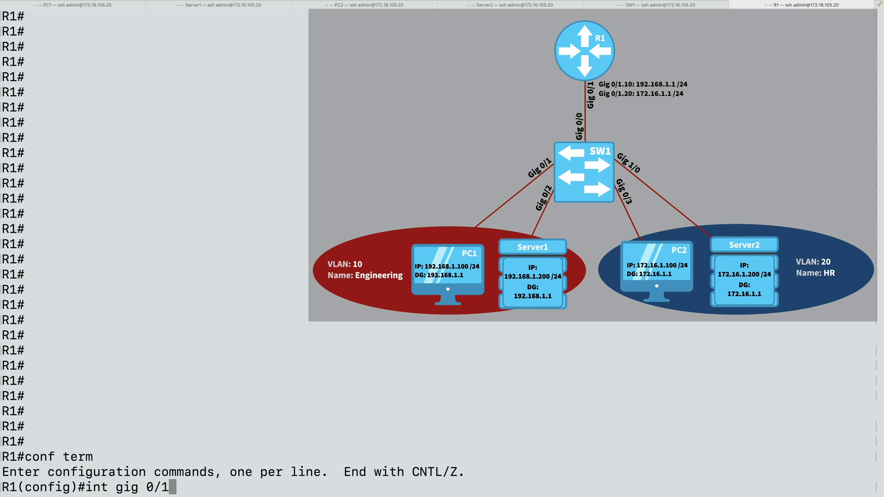
{"action": "key", "text": "Return"}
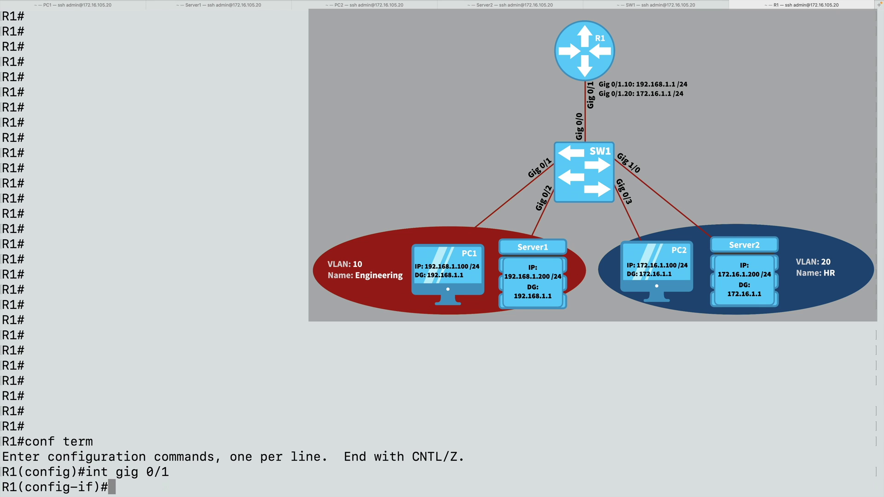
{"action": "type", "text": "no shutdown"}
{"action": "key", "text": "Return"}
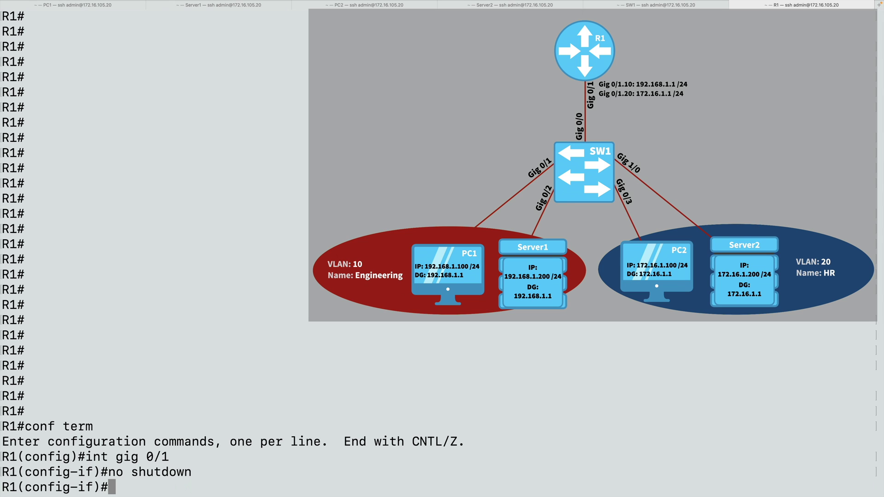
Create R1 subinterface Gig 0/1.10 with encapsulation dot1q 10.
{"action": "type", "text": "int gig "}
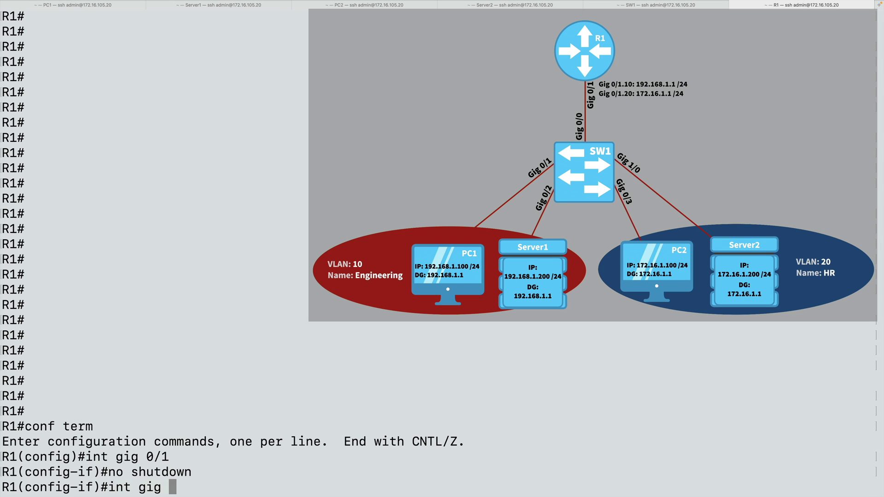
{"action": "type", "text": "0/1."}
{"action": "type", "text": "10"}
{"action": "key", "text": "Return"}
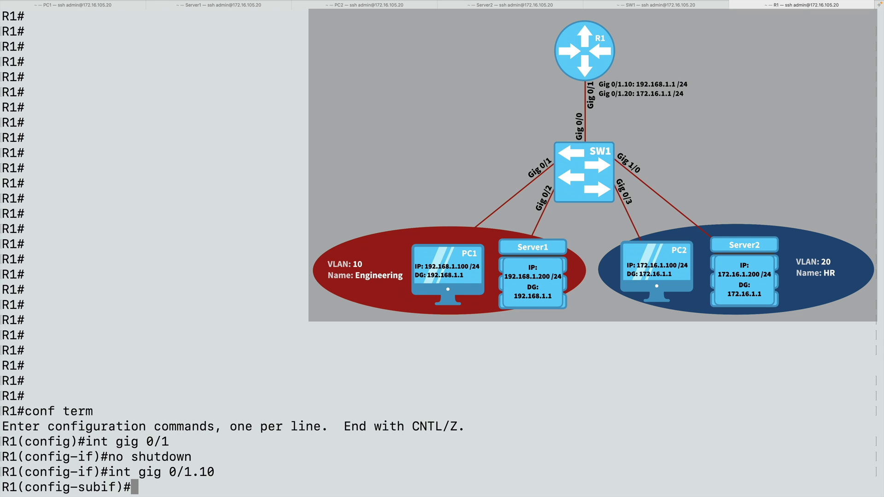
{"action": "type", "text": "enc"}
{"action": "key", "text": "Tab"}
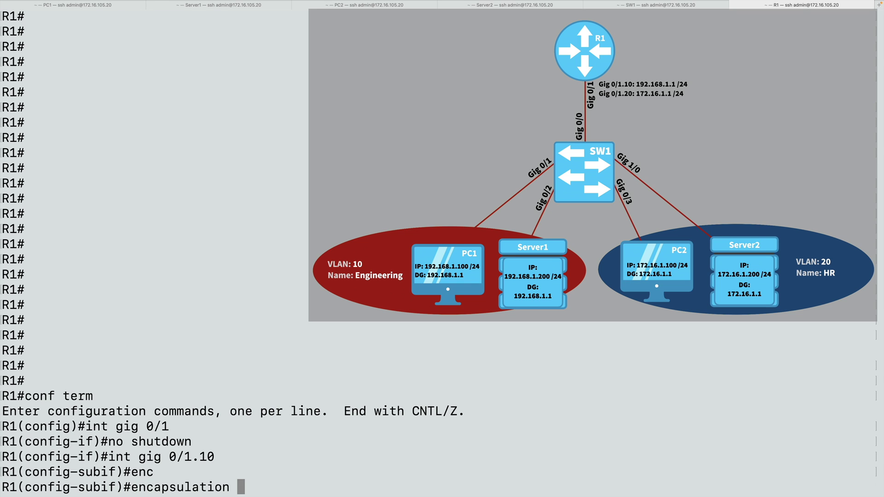
{"action": "type", "text": "dot1q"}
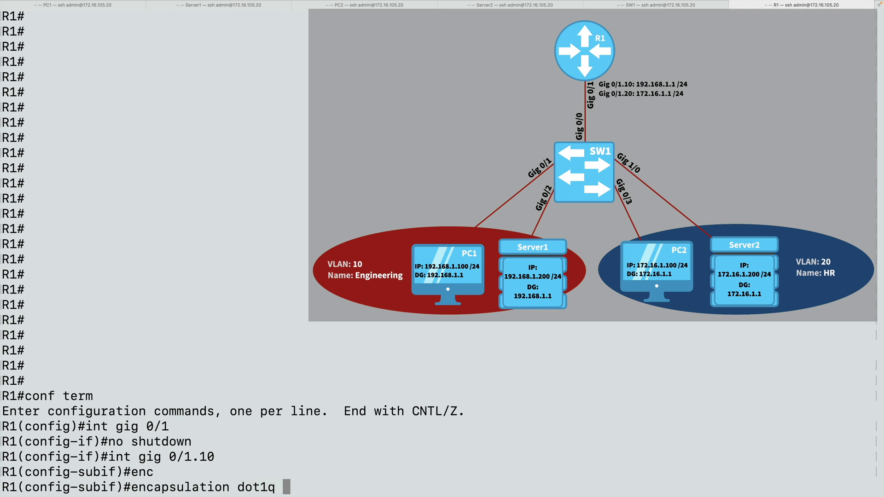
{"action": "type", "text": "10"}
{"action": "key", "text": "Return"}
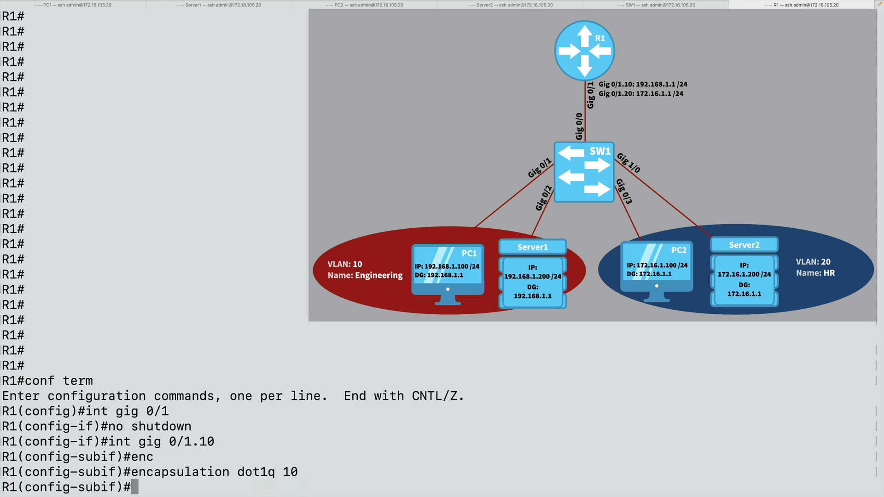
Assign 192.168.1.1 255.255.255.0 to Gig 0/1.10 and exit to global config.
{"action": "type", "text": "ip address"}
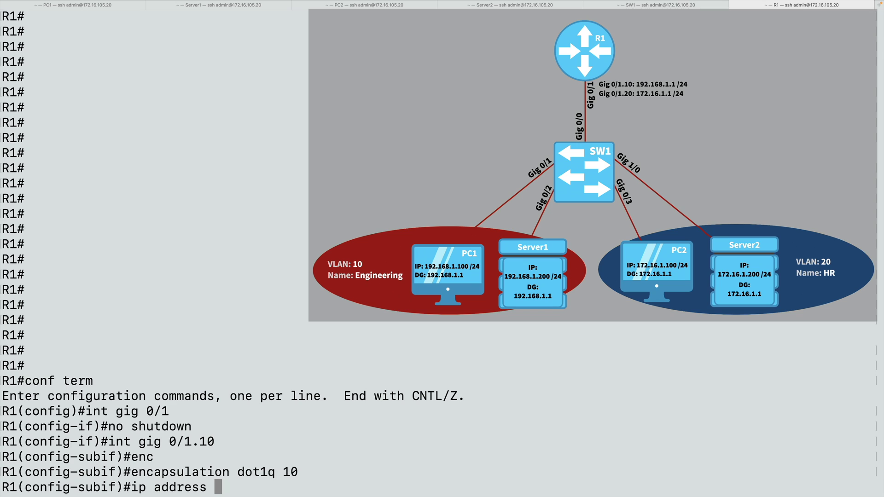
{"action": "type", "text": " 192.168.1.1 25"}
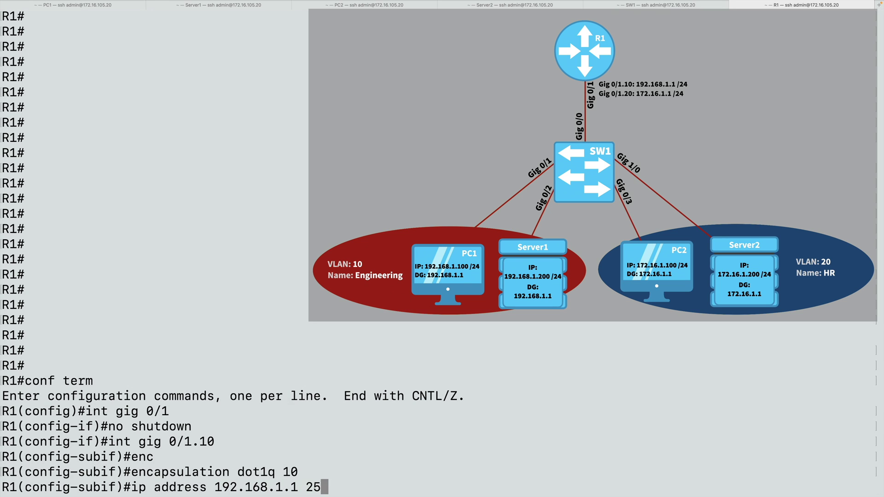
{"action": "type", "text": "5.255.255.0"}
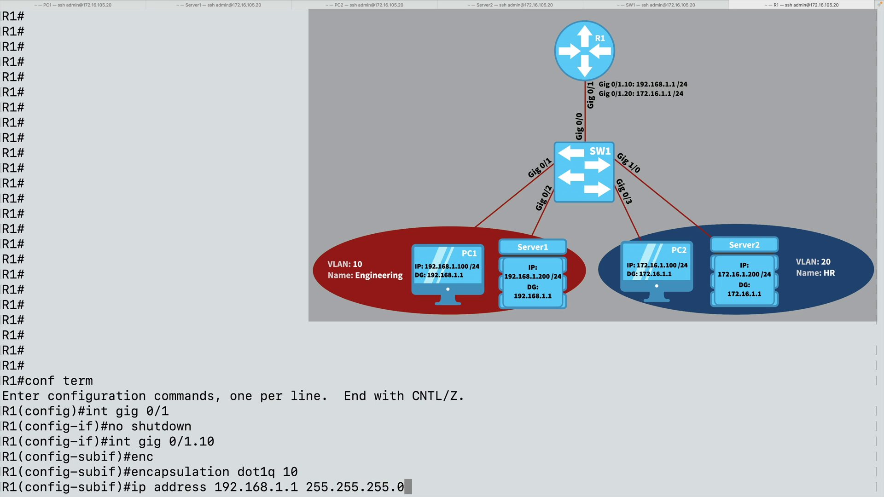
{"action": "key", "text": "Return"}
{"action": "type", "text": "exit"}
{"action": "key", "text": "Return"}
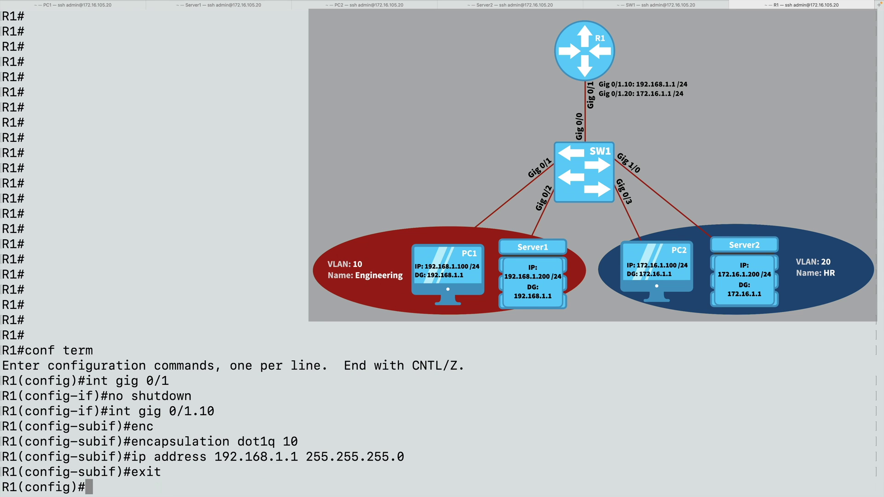
Create R1 subinterface Gig 0/1.20 and enter encapsulation dot1q 20 without submitting.
{"action": "type", "text": "int gig "}
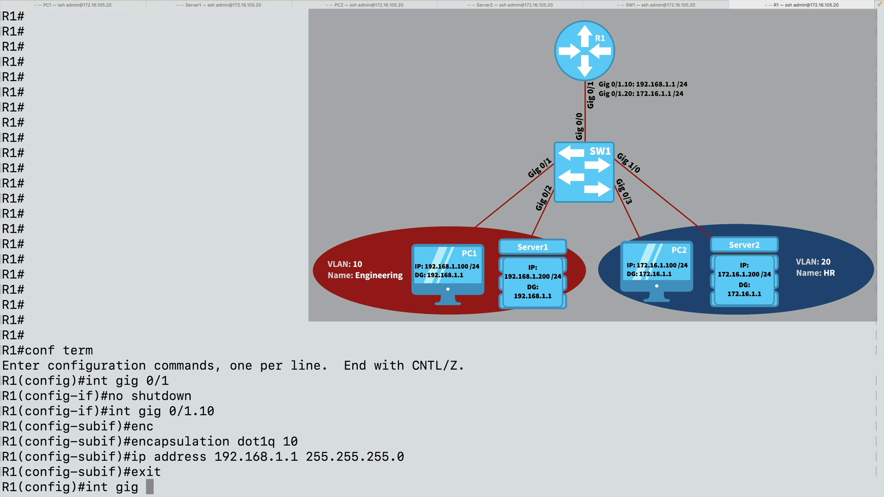
{"action": "type", "text": "0/1.20"}
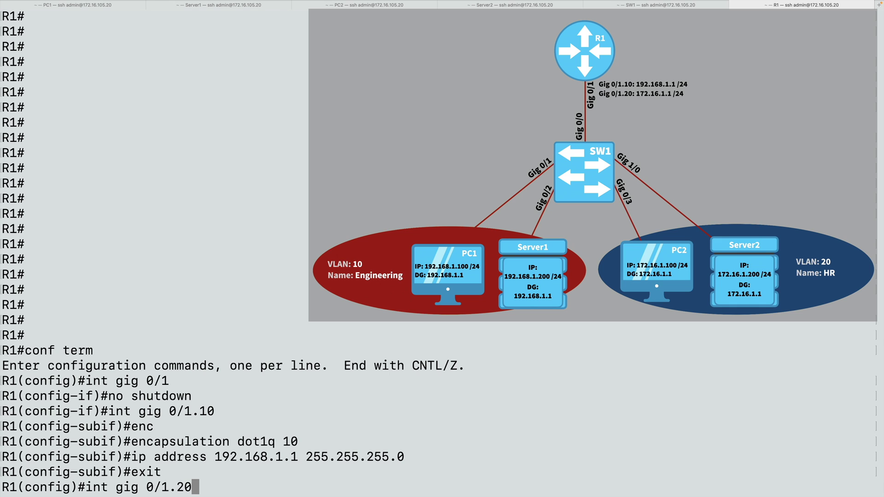
{"action": "key", "text": "Return"}
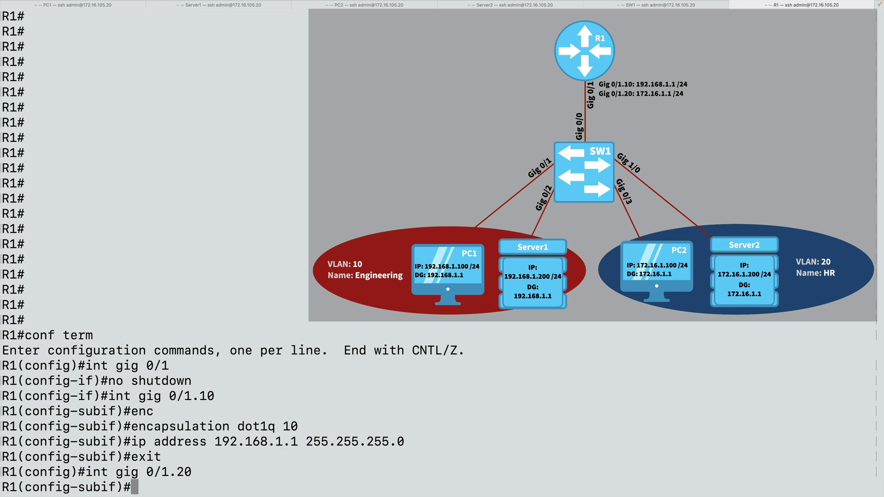
{"action": "type", "text": "enca"}
{"action": "key", "text": "Tab"}
{"action": "type", "text": "dot1"}
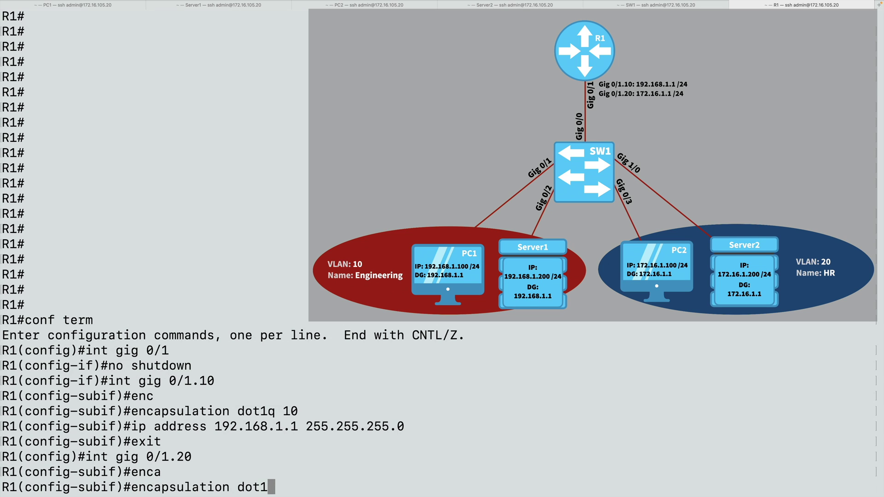
{"action": "type", "text": "q 20"}
List the dot1q 20 help options, noting native, then apply VLAN 20 encapsulation.
{"action": "type", "text": "?"}
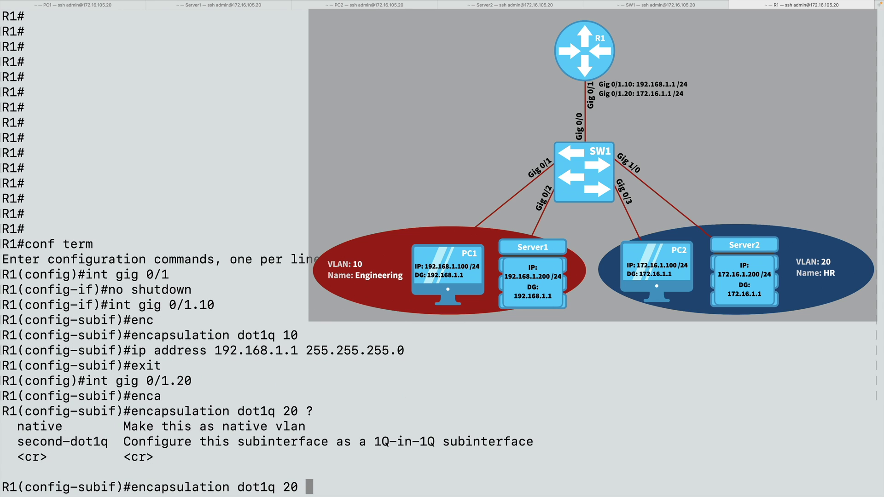
{"action": "double_click", "coordinate": [51, 420]}
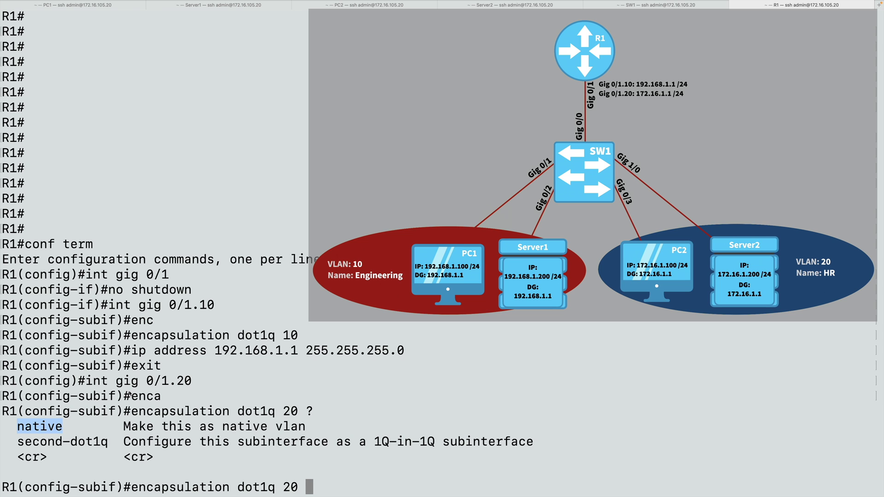
{"action": "key", "text": "Return"}
Assign 172.16.1.1 255.255.255.0 to Gig 0/1.20 and end configuration mode.
{"action": "type", "text": "ip address 172.16.1.1 255.255.255.0"}
{"action": "key", "text": "Return"}
{"action": "type", "text": "end"}
{"action": "key", "text": "Return"}
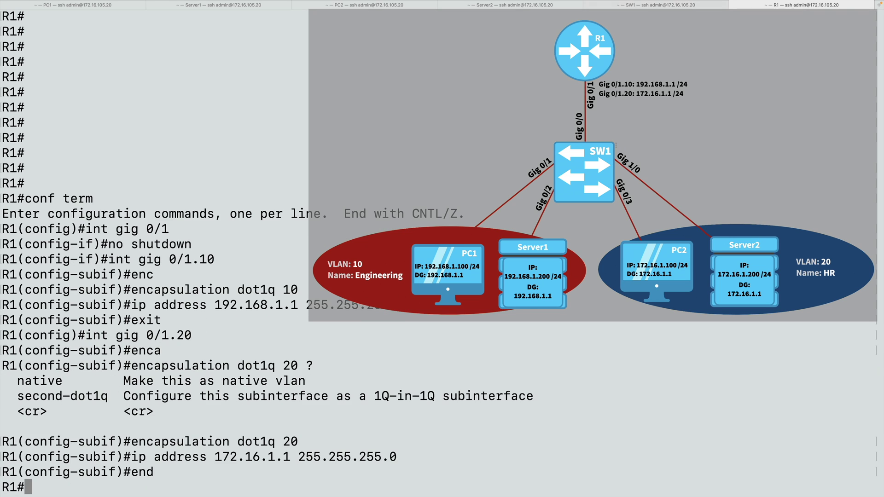
On SW1, enter conf t and start configuring interface Gig 0/0.
{"action": "left_click", "coordinate": [617, 6]}
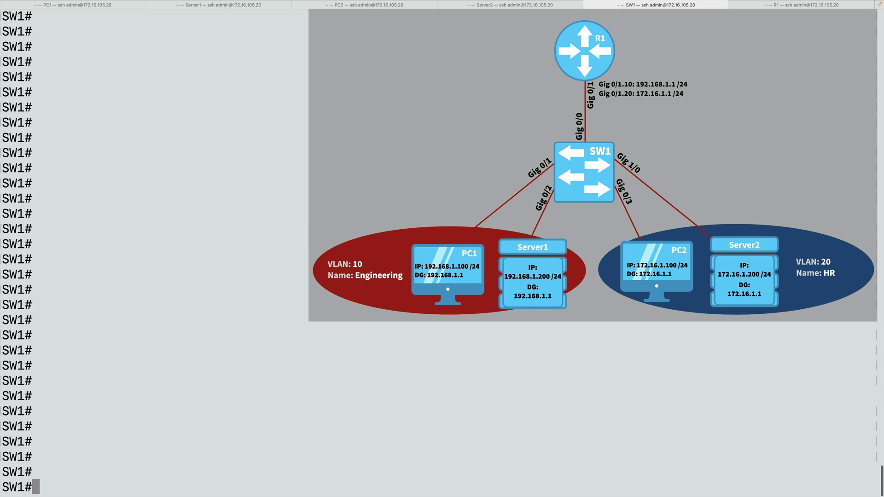
{"action": "type", "text": "conf t"}
{"action": "key", "text": "Return"}
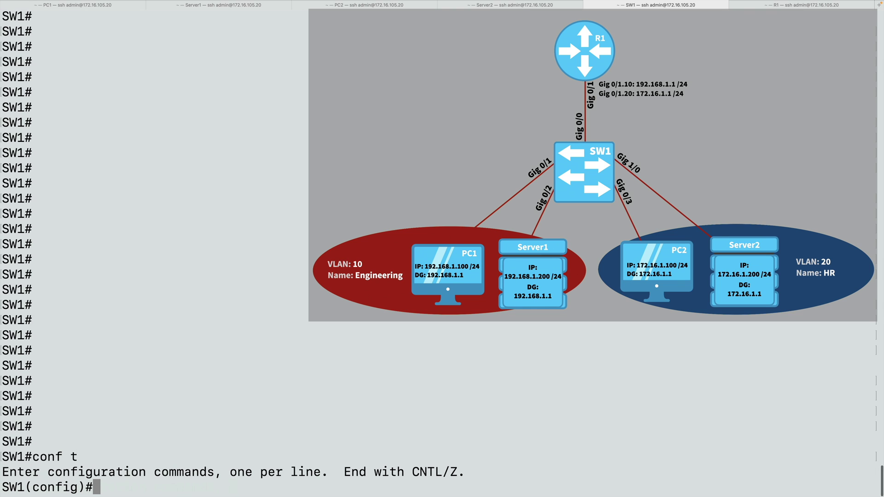
{"action": "type", "text": "int gig 0"}
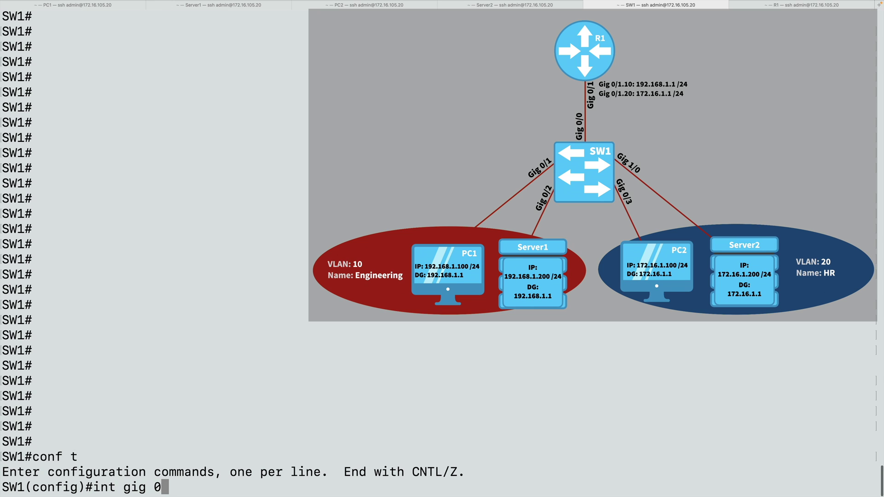
{"action": "type", "text": "/0"}
{"action": "key", "text": "Return"}
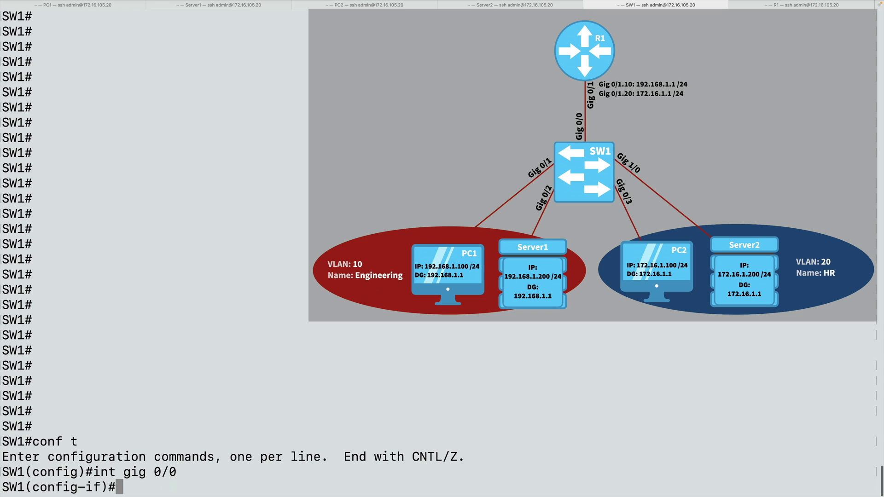
Set switchport trunk encapsulation dot1q on Gig 0/0.
{"action": "type", "text": "switch"}
{"action": "key", "text": "Tab"}
{"action": "type", "text": "tru"}
{"action": "key", "text": "Tab"}
{"action": "type", "text": "en"}
{"action": "key", "text": "Tab"}
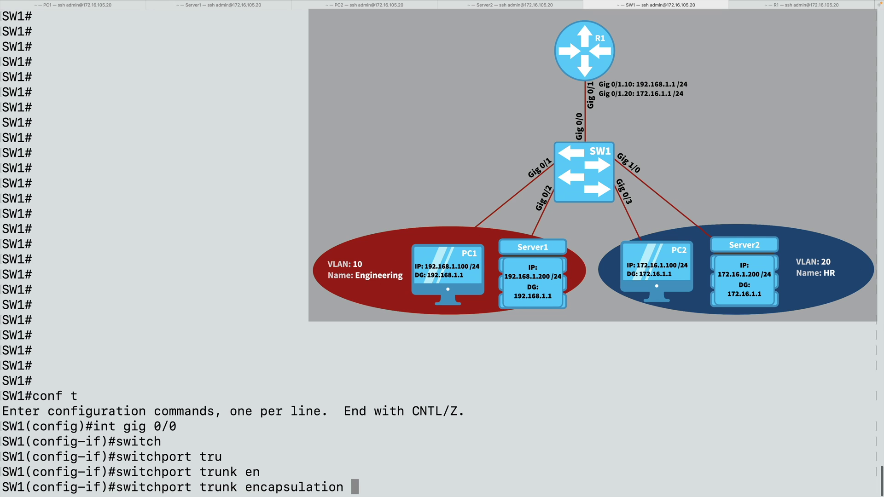
{"action": "type", "text": "dot1q"}
{"action": "key", "text": "Return"}
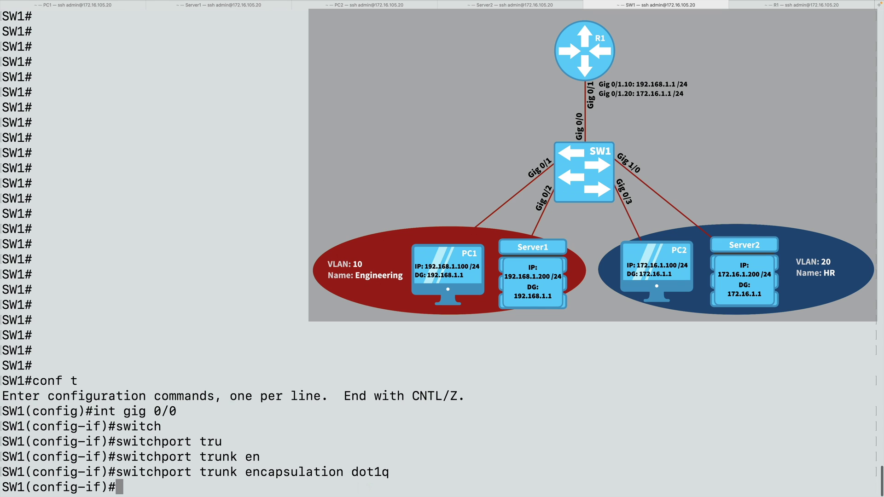
Set Gig 0/0 to switchport mode trunk and end back to SW1#.
{"action": "type", "text": "switchpor"}
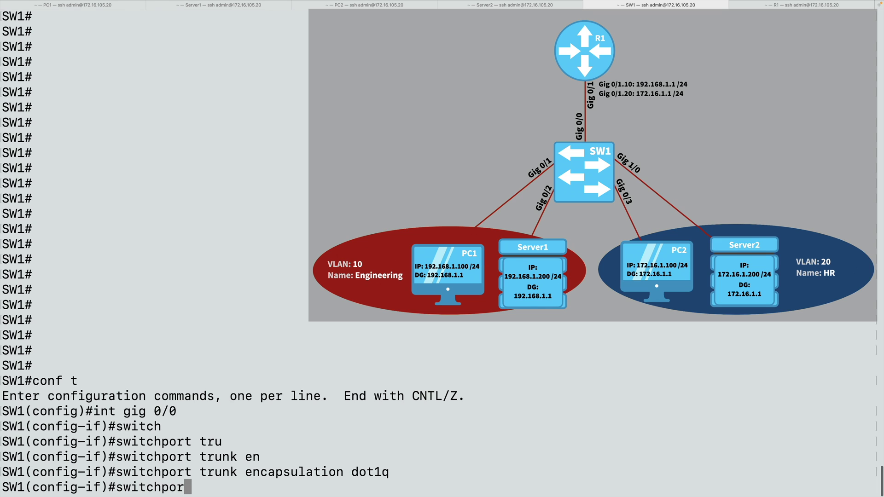
{"action": "type", "text": "t mode "}
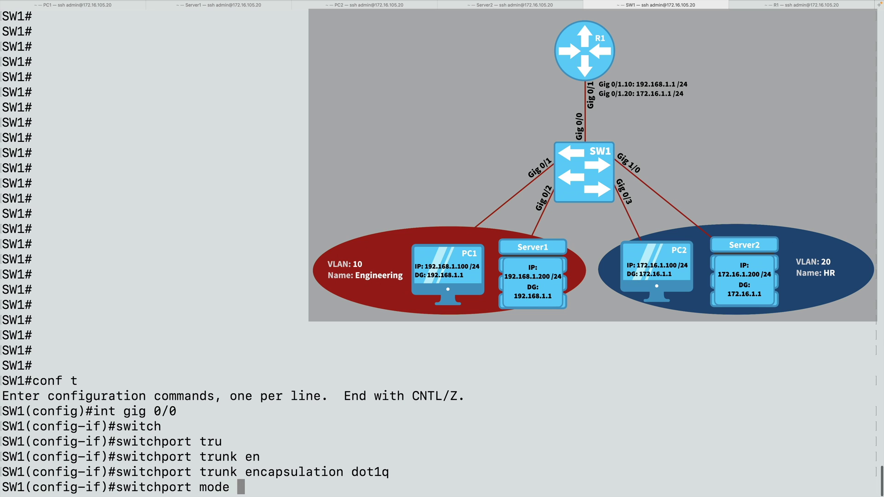
{"action": "type", "text": "trunk"}
{"action": "key", "text": "Return"}
{"action": "type", "text": "end"}
{"action": "key", "text": "Return"}
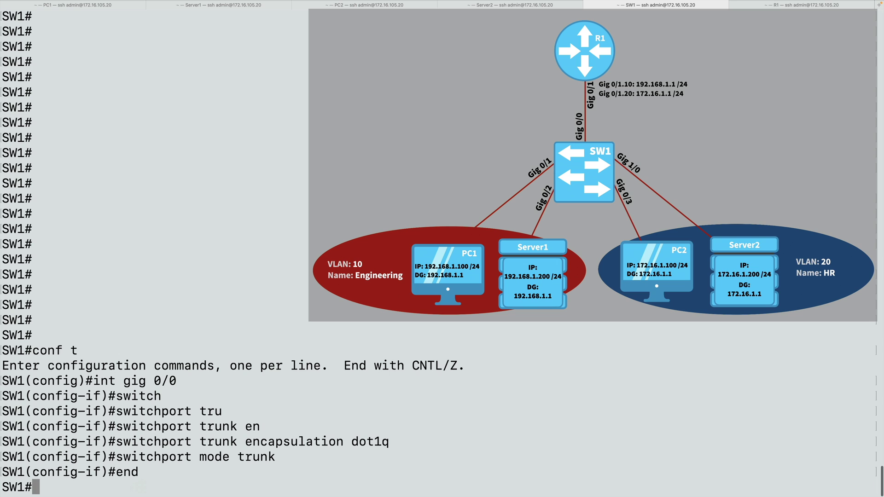
Run show interfaces trunk and highlight VLANs 1,10,20 active, native VLAN 1, and Gi0/0 trunking.
{"action": "type", "text": "show int"}
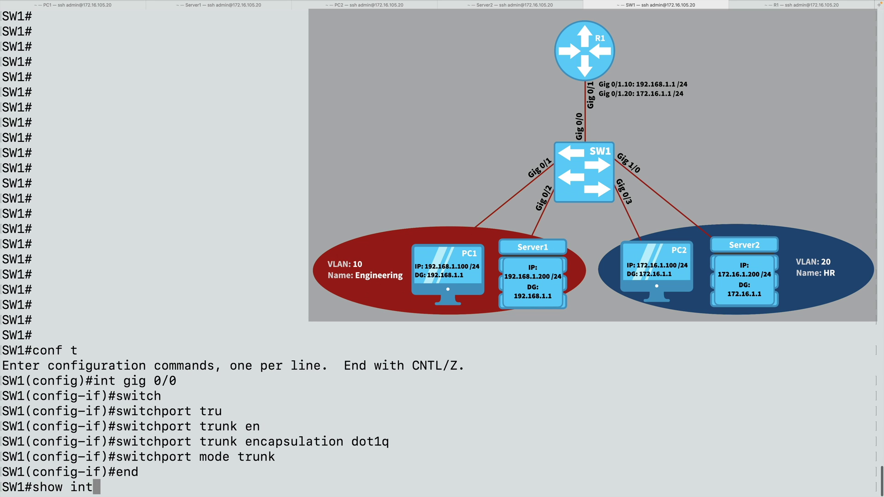
{"action": "key", "text": "Tab"}
{"action": "type", "text": "trunk"}
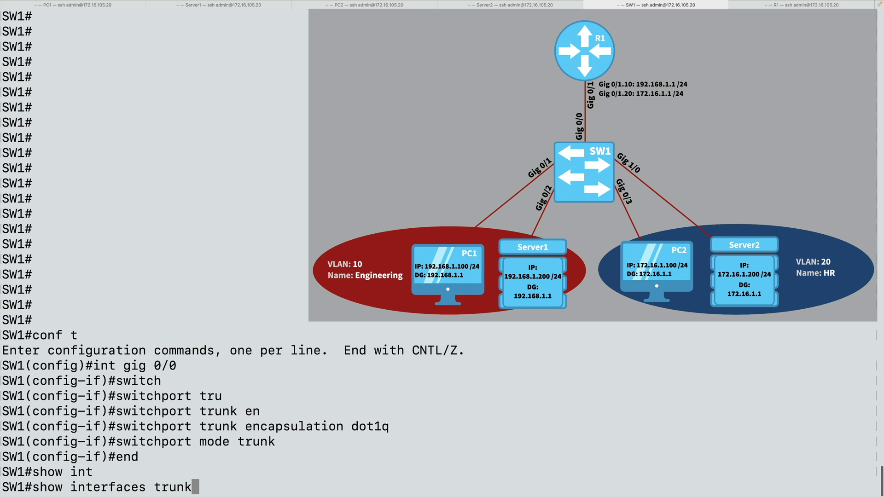
{"action": "key", "text": "Return"}
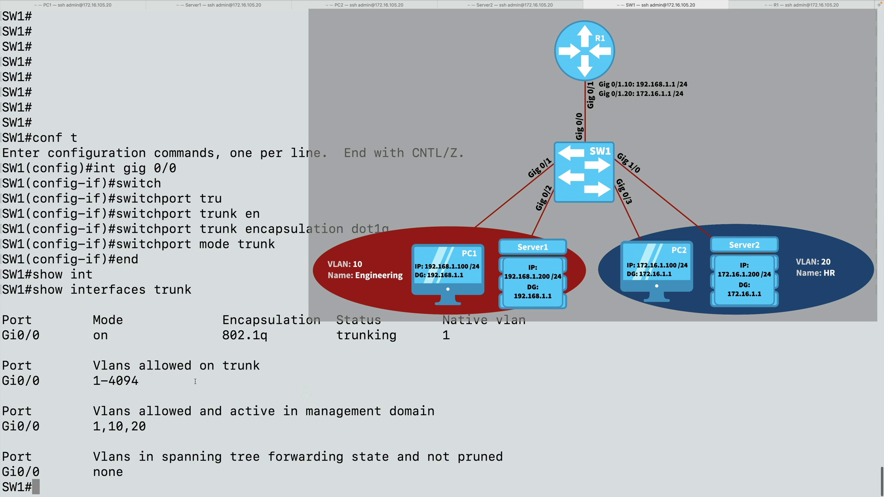
{"action": "left_click_drag", "start_coordinate": [99, 429], "coordinate": [96, 428]}
{"action": "left_click_drag", "start_coordinate": [149, 426], "coordinate": [111, 427]}
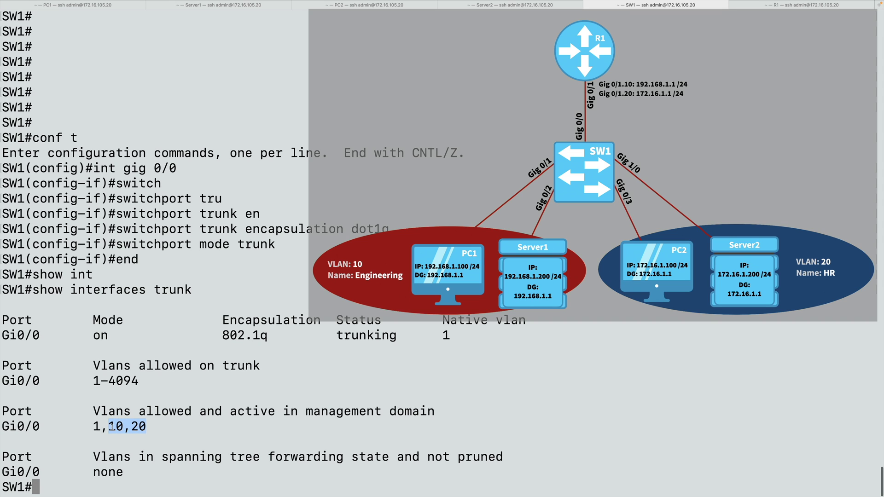
{"action": "left_click_drag", "start_coordinate": [460, 335], "coordinate": [443, 335]}
{"action": "double_click", "coordinate": [354, 334]}
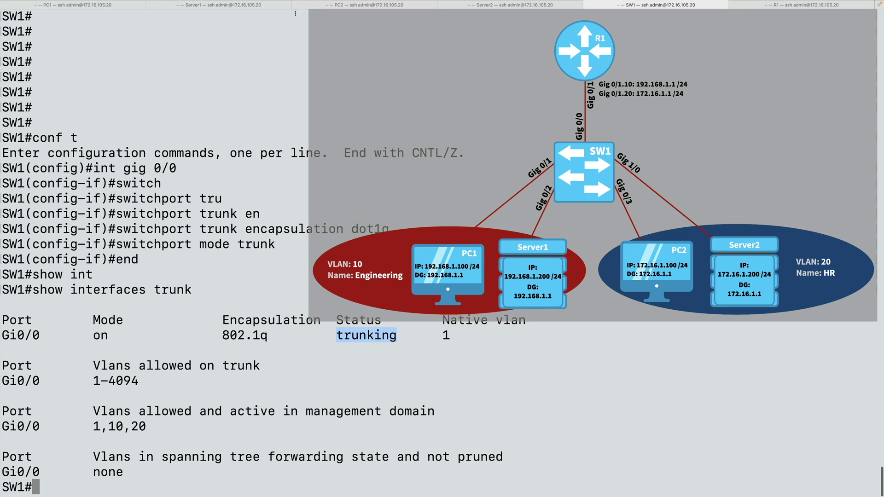
Re-run ping 172.16.1.200 from PC1 and confirm 0% packet loss.
{"action": "left_click", "coordinate": [133, 5]}
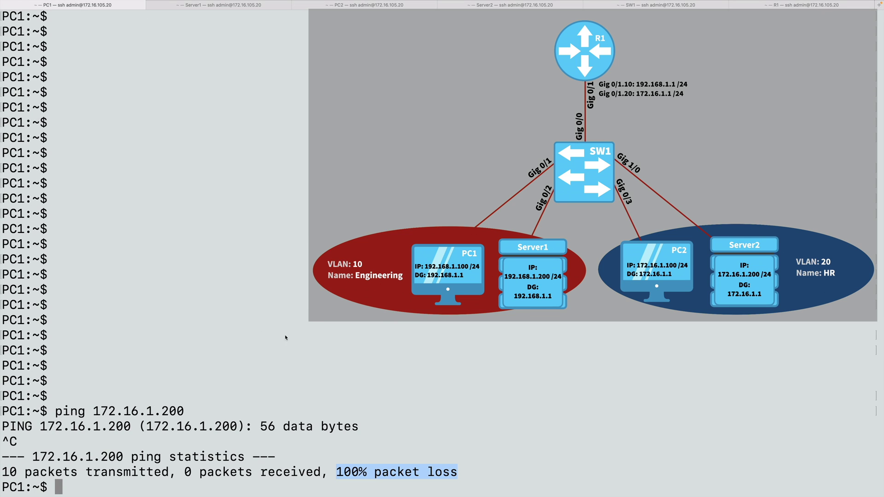
{"action": "key", "text": "Up"}
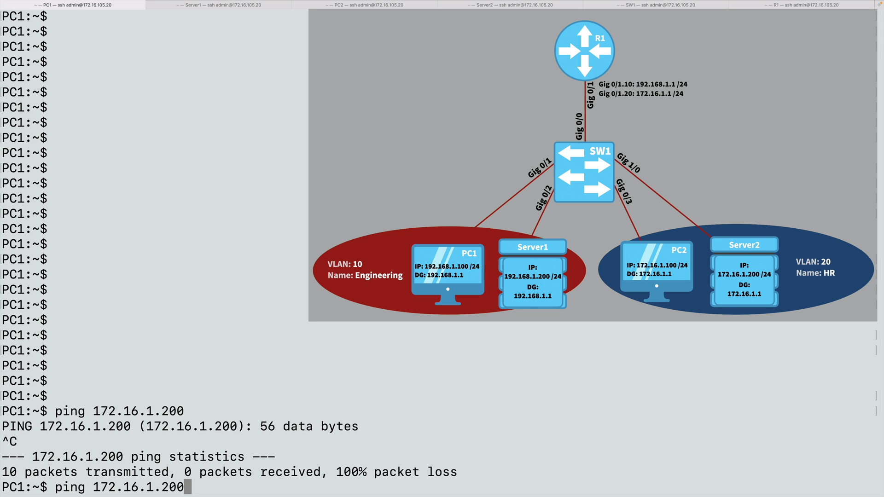
{"action": "key", "text": "Return"}
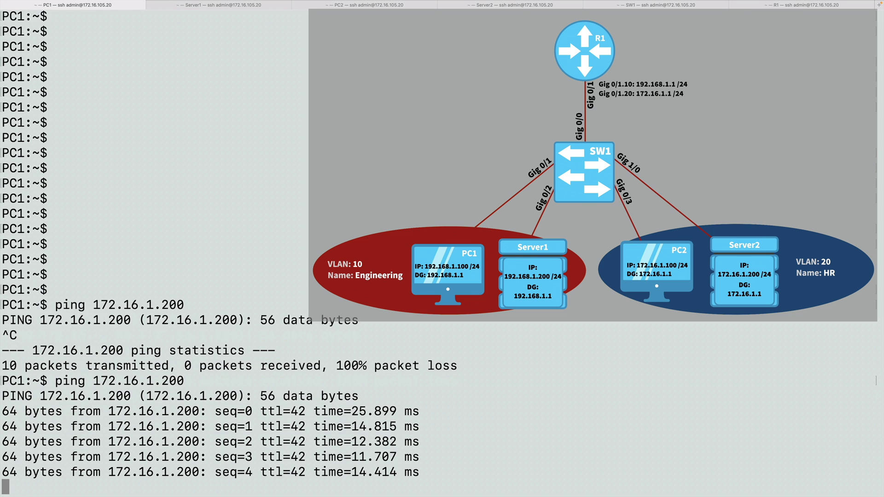
{"action": "key", "text": "ctrl+c"}
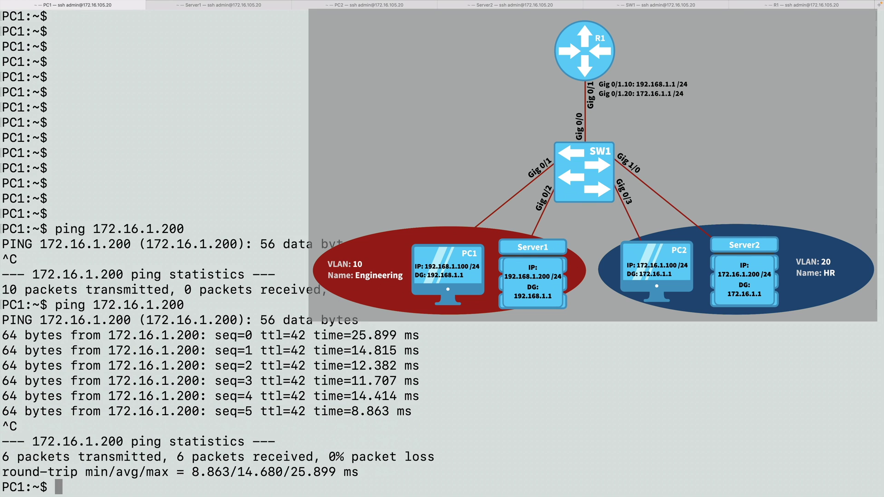